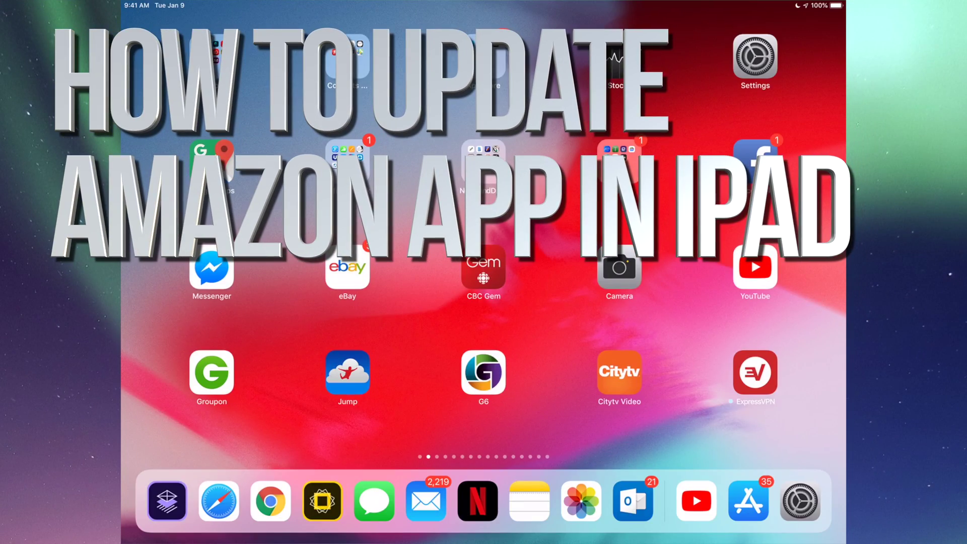
Open the App store folder on the Home Screen to reach the App Store.
click(483, 55)
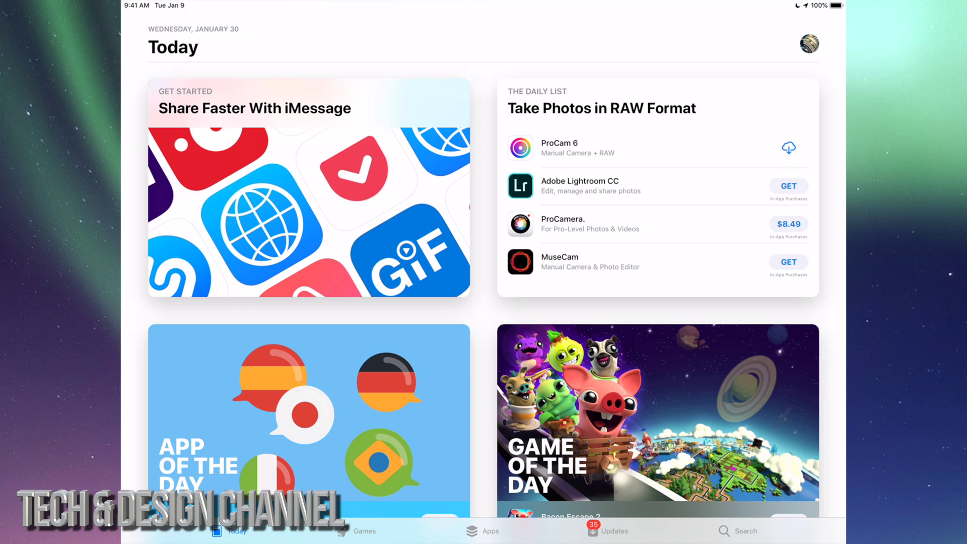
Browse the whole Updates list of available app updates, then return to its top.
click(608, 530)
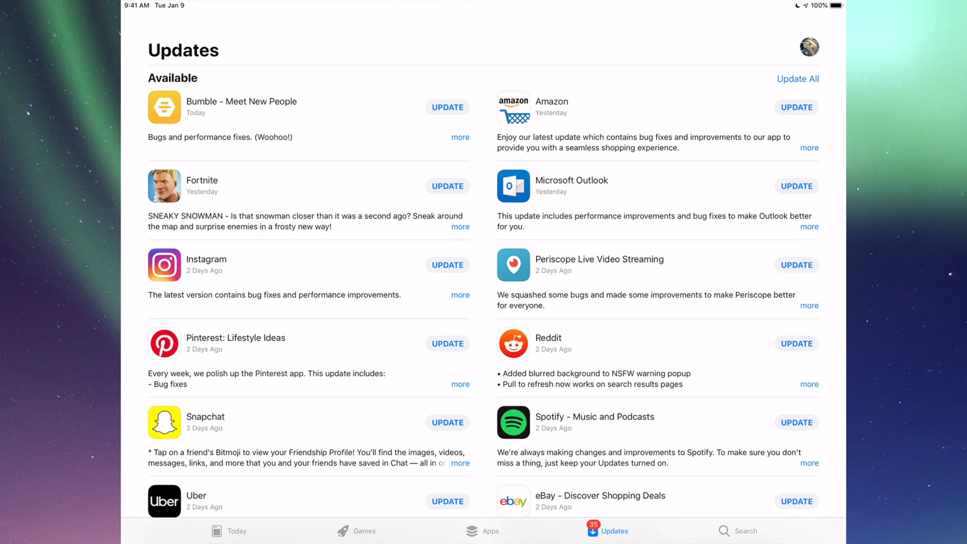
scroll(483, 277, down, 4)
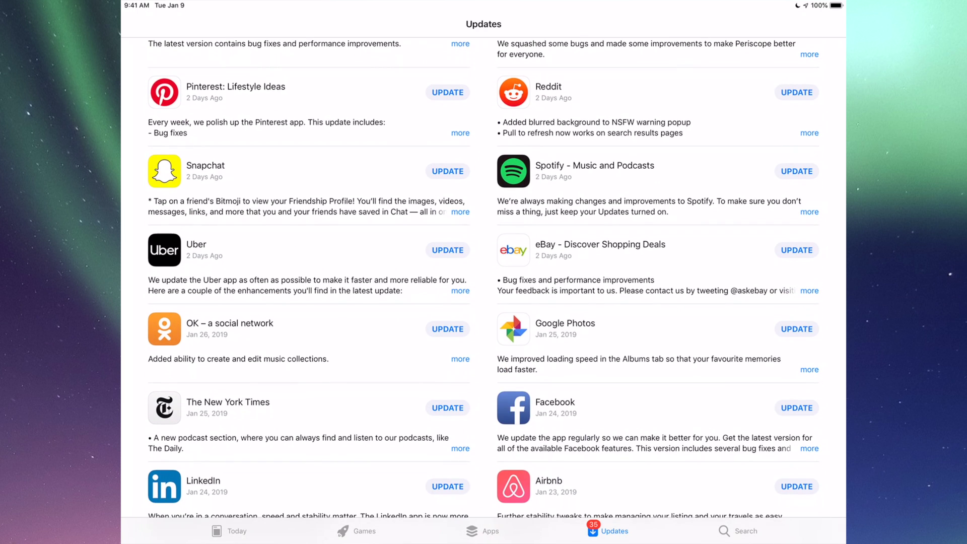
scroll(484, 277, down, 5)
scroll(483, 277, down, 5)
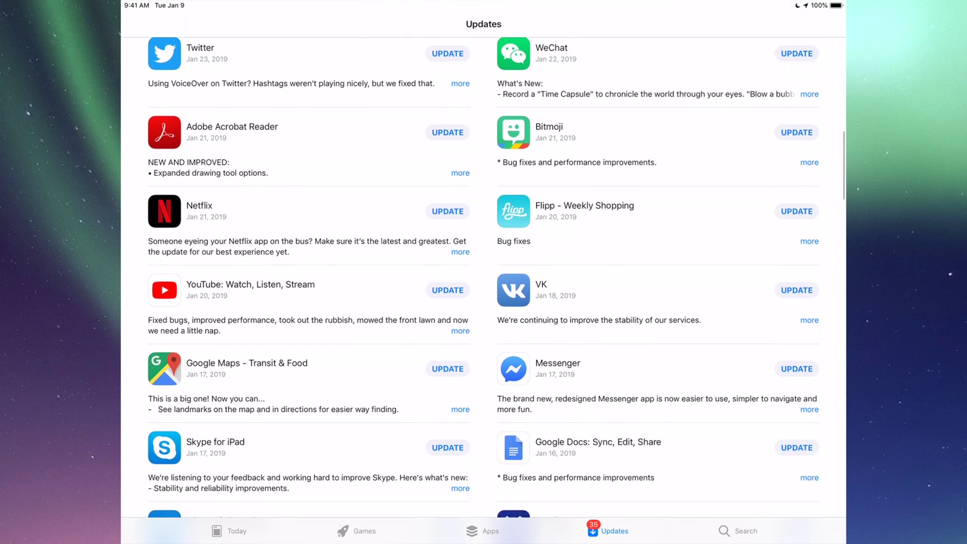
scroll(483, 277, down, 5)
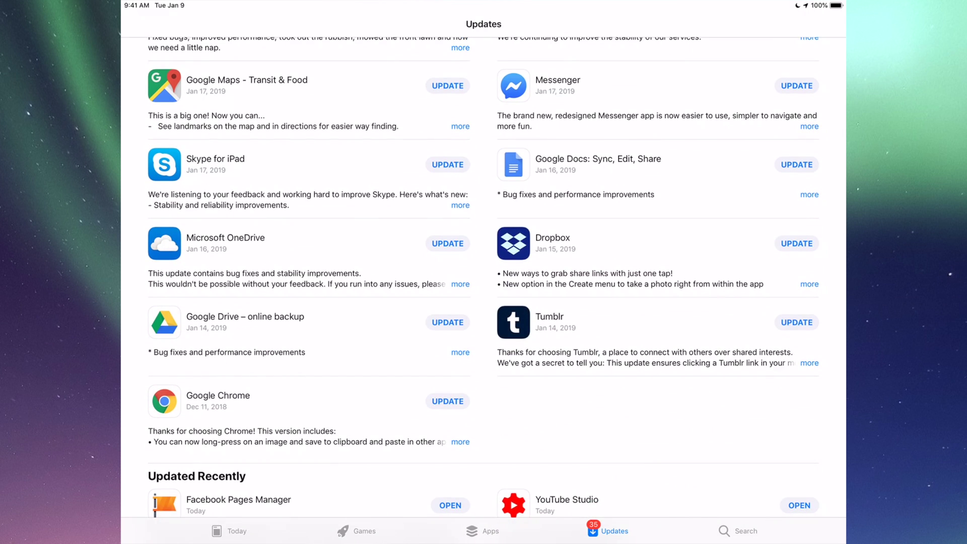
scroll(483, 277, up, 4)
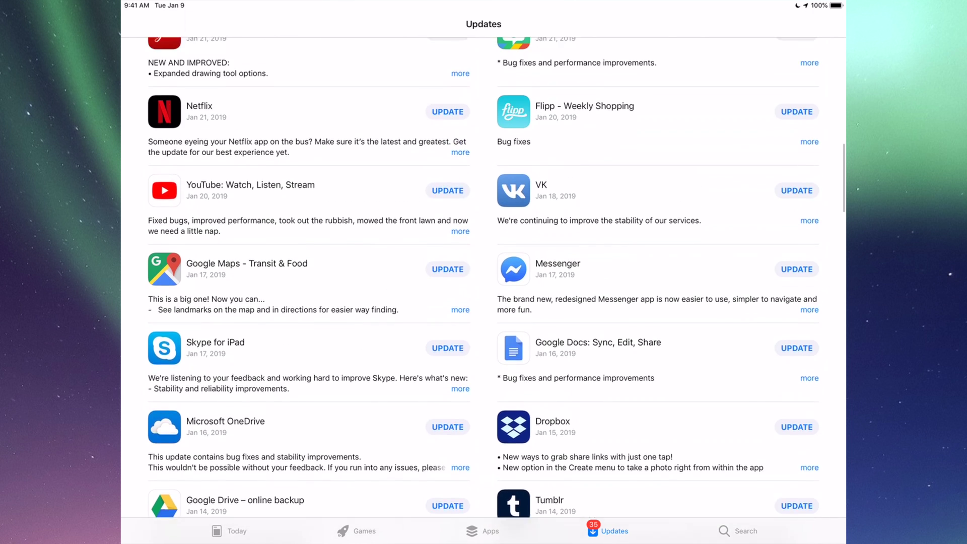
scroll(483, 277, up, 5)
scroll(483, 276, up, 6)
scroll(484, 276, up, 6)
scroll(484, 282, up, 3)
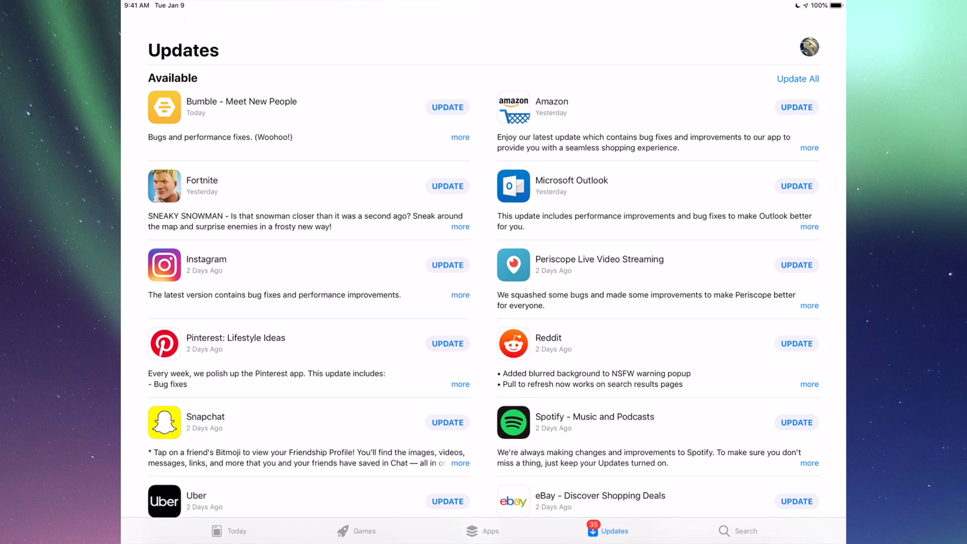
Search the store for 'Fortnite' and start its update from the results.
click(738, 531)
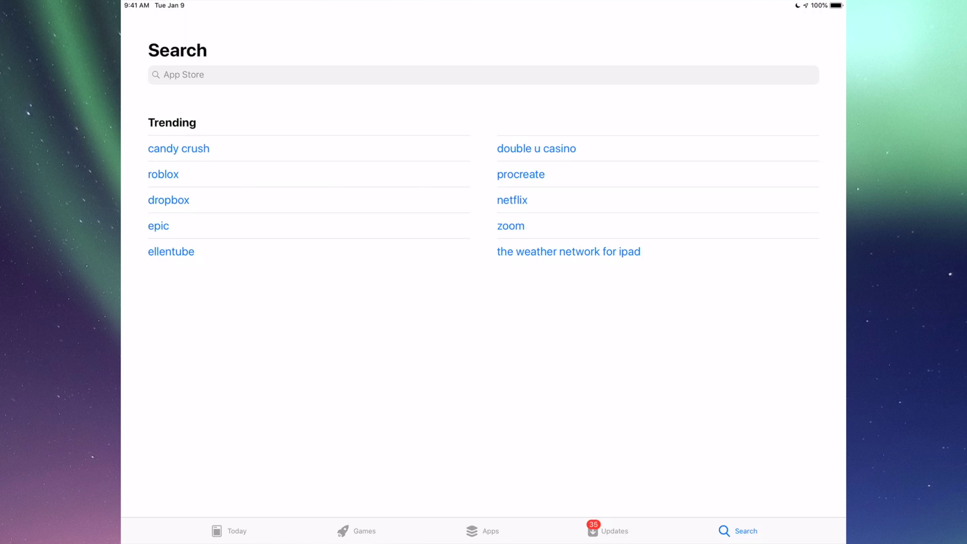
click(484, 75)
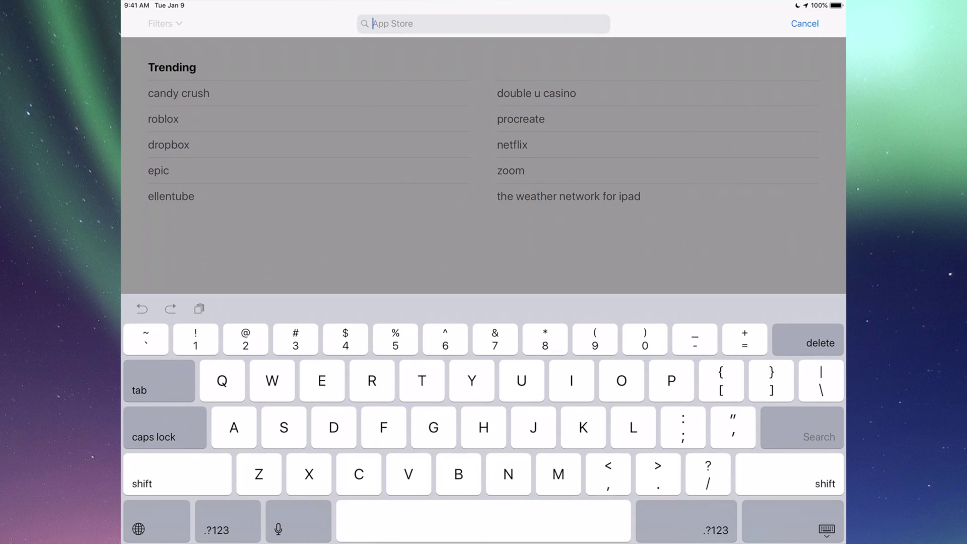
text(Fortnit)
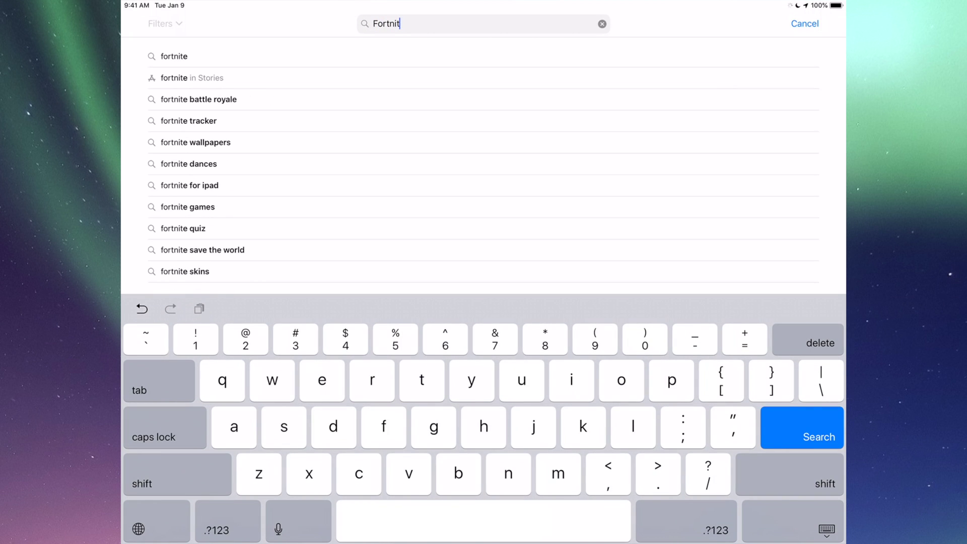
text(e)
key(Return)
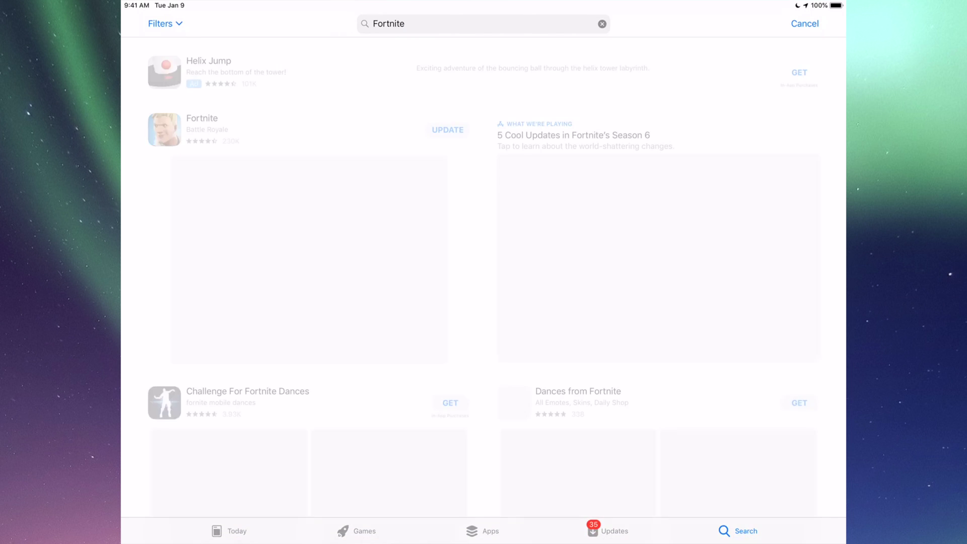
scroll(484, 272, down, 1)
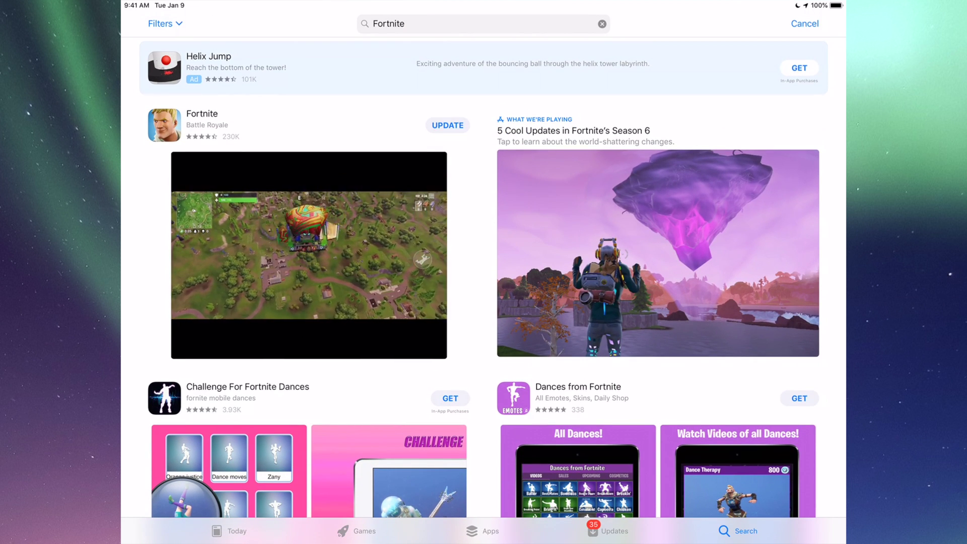
click(447, 125)
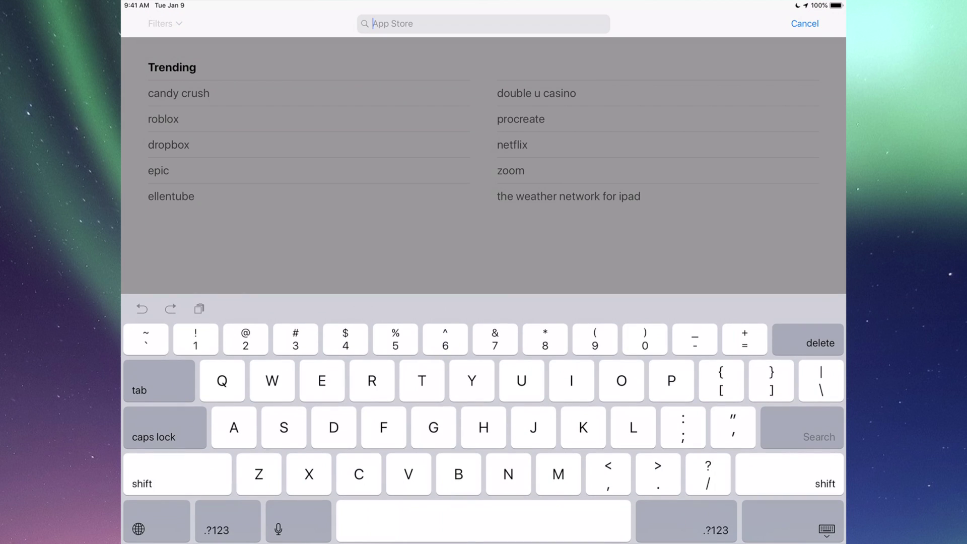
Search for 'Instagram', start its update, then go back to the Home Screen.
text(Instagram)
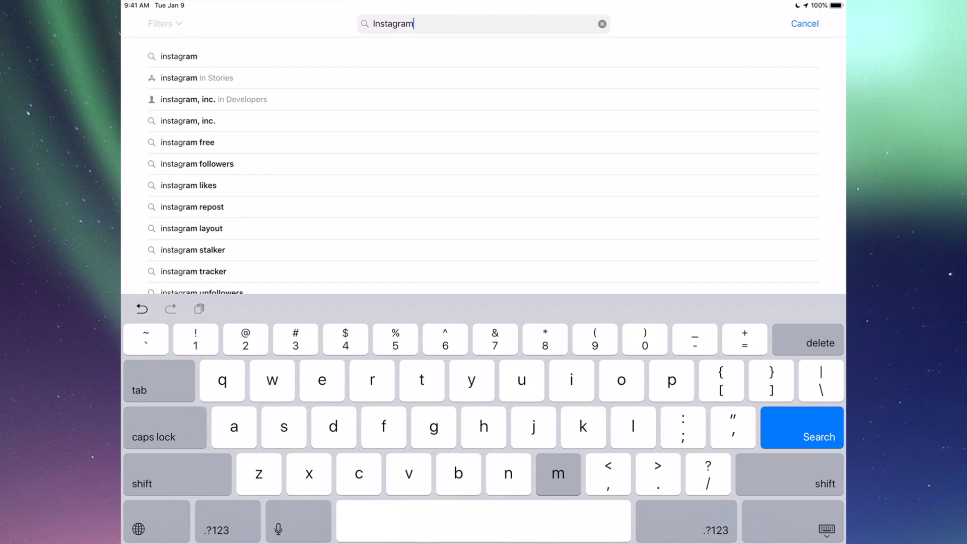
key(Return)
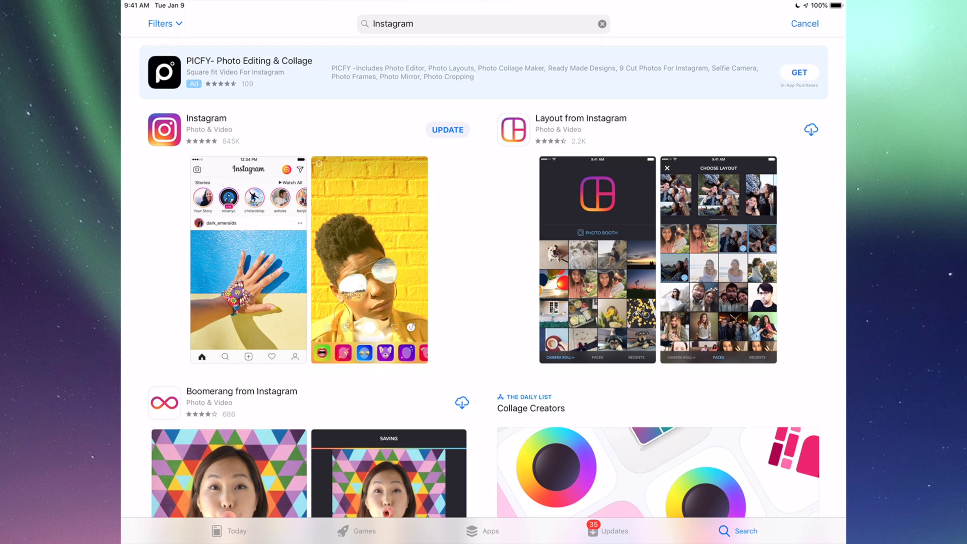
click(447, 130)
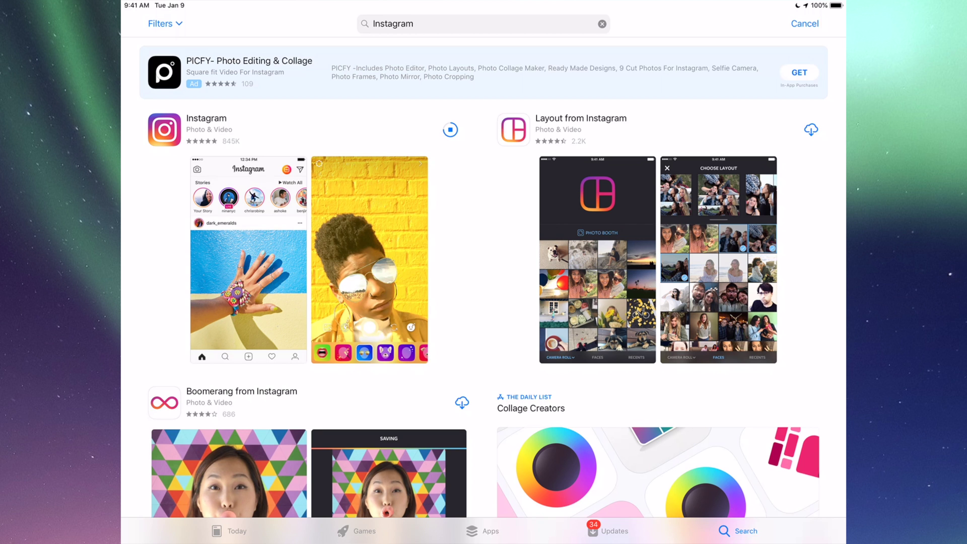
key(super+h)
key(super+h)
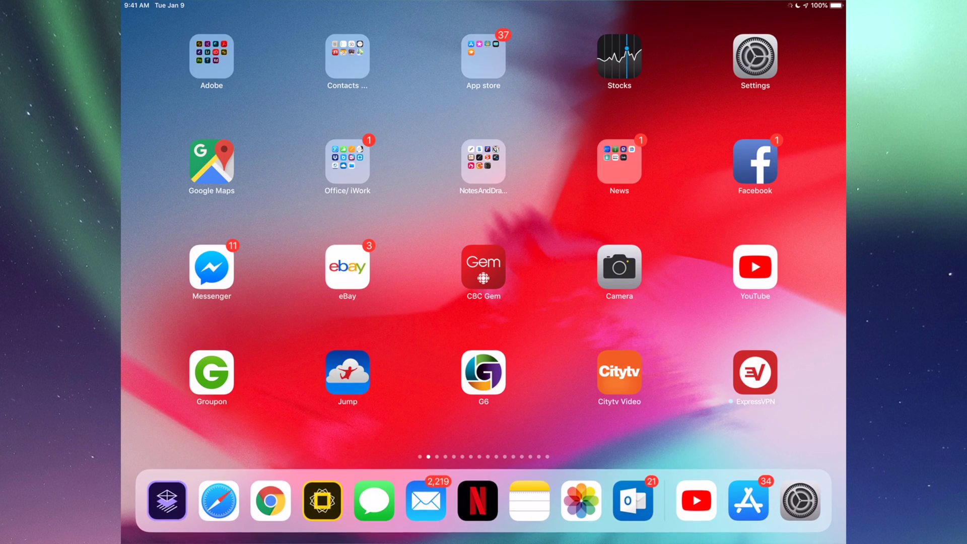
Check General > Software Update in Settings (iOS 12.1.3 up to date), then return Home.
click(755, 56)
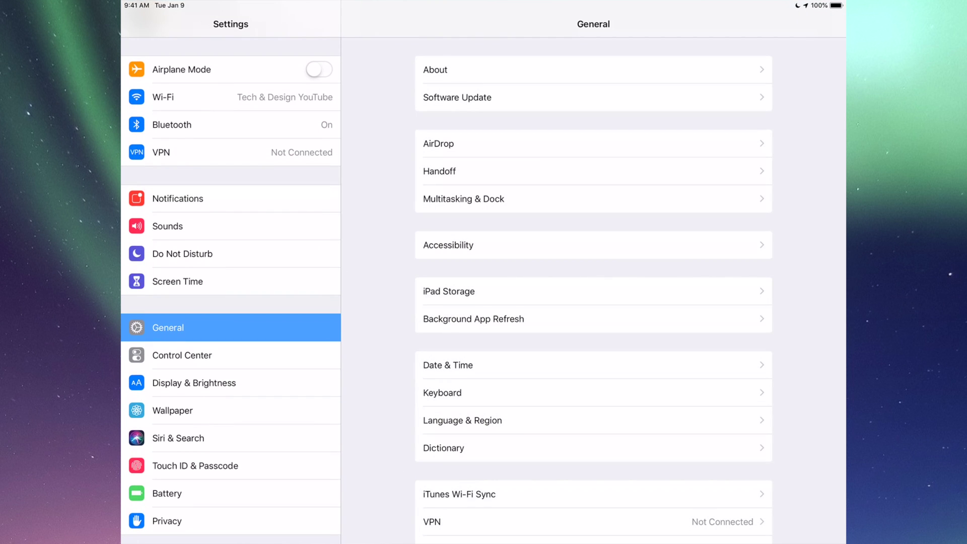
scroll(230, 290, down, 3)
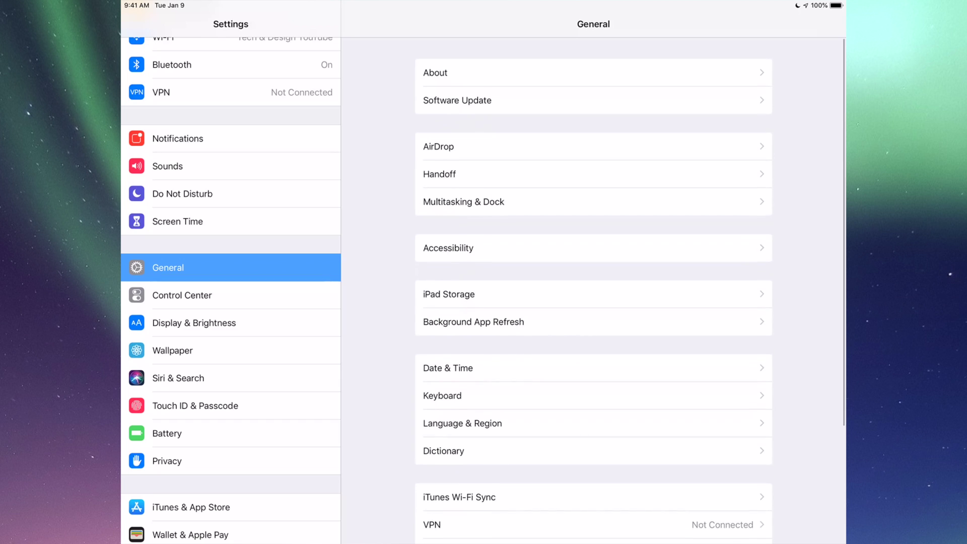
click(457, 97)
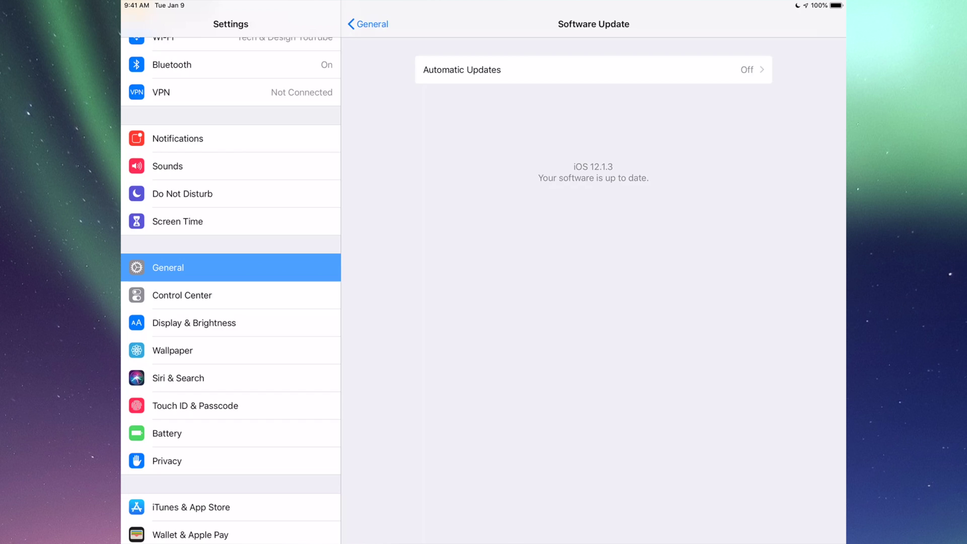
key(super+h)
Launch the App Store from its folder and show the Updates tab with 33 pending updates.
click(484, 55)
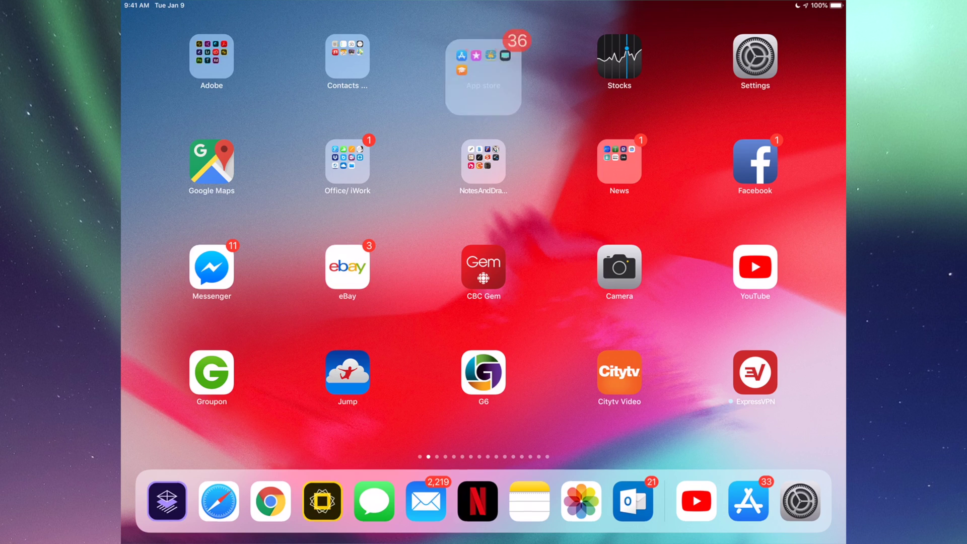
click(350, 138)
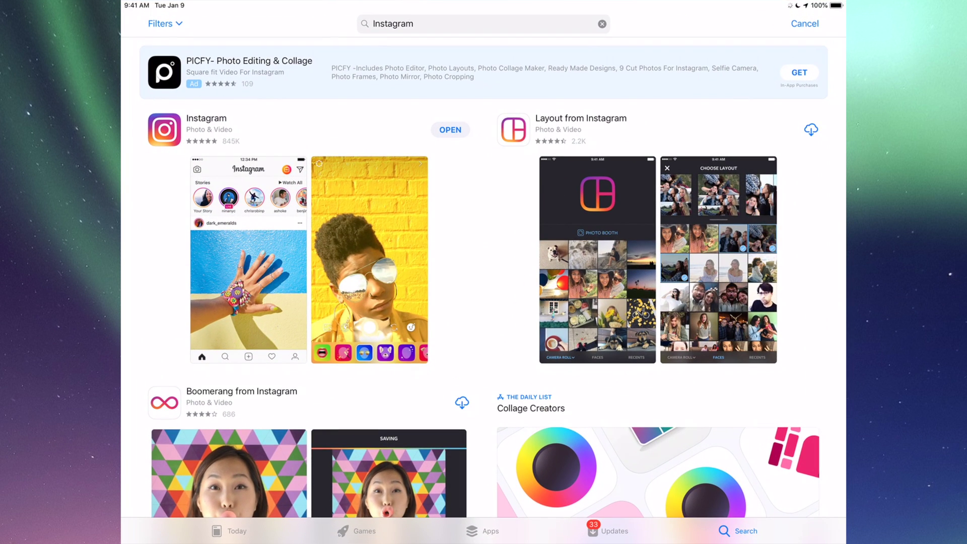
click(608, 531)
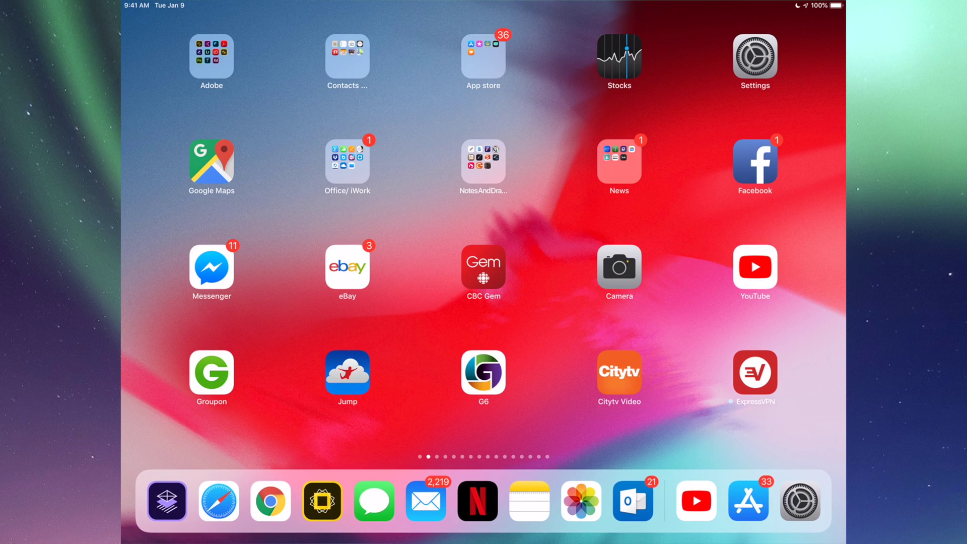
Relaunch the App Store from its folder to the Updates list, scrolled to the top.
click(482, 55)
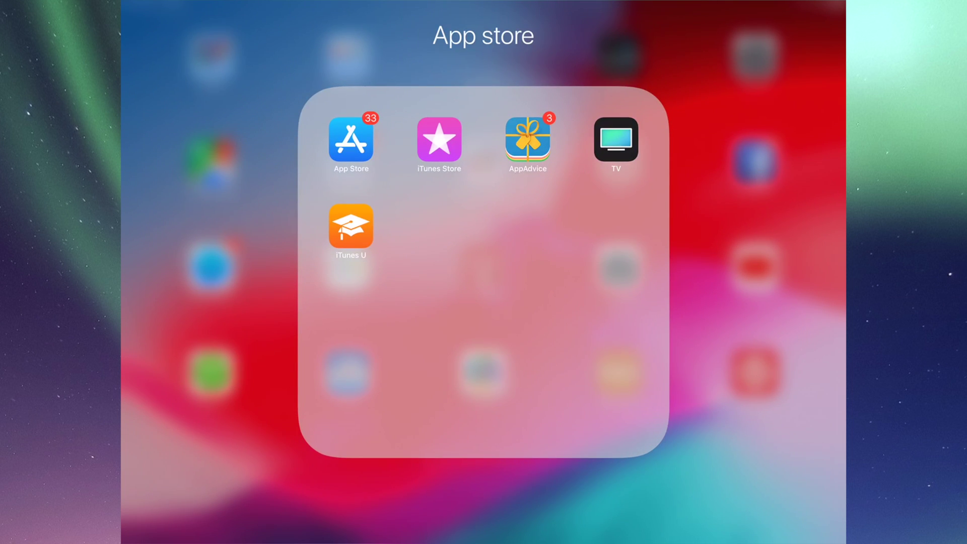
click(351, 139)
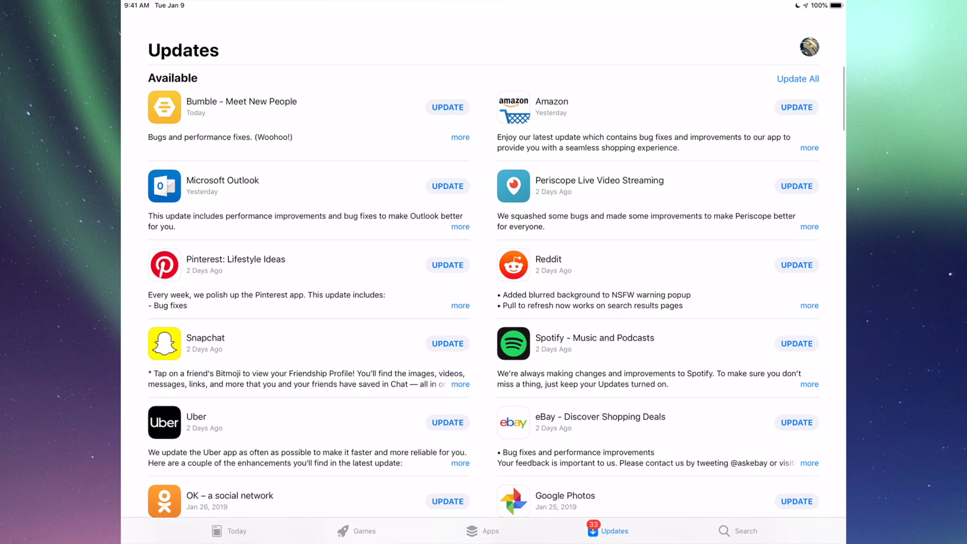
scroll(484, 282, up, 2)
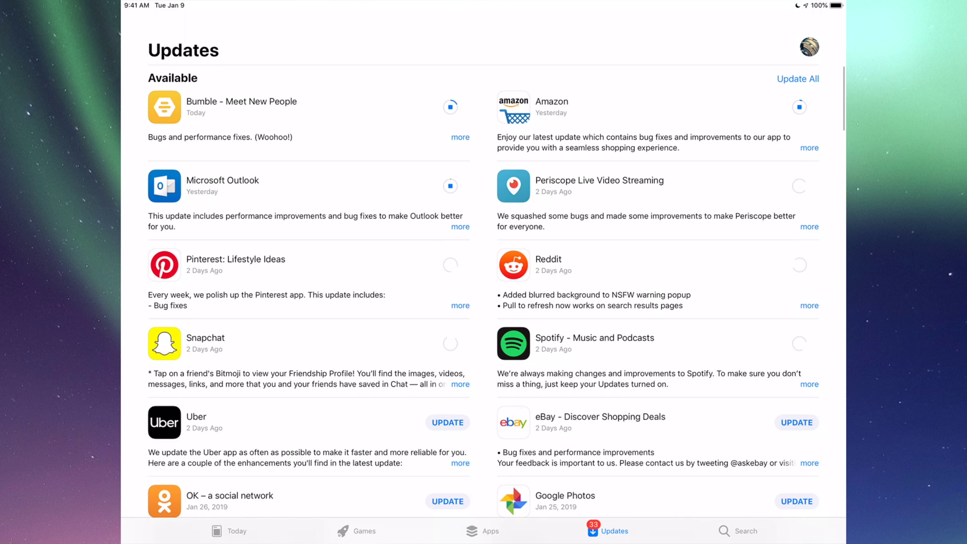
Start the Uber, Google Photos, Facebook, Airbnb and WeChat updates.
scroll(484, 277, down, 3)
scroll(484, 277, up, 3)
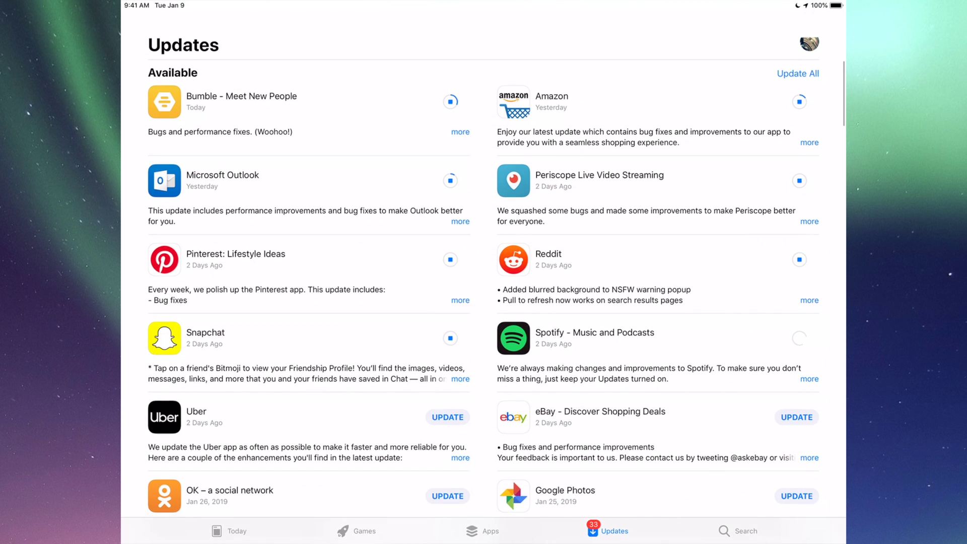
scroll(483, 277, down, 6)
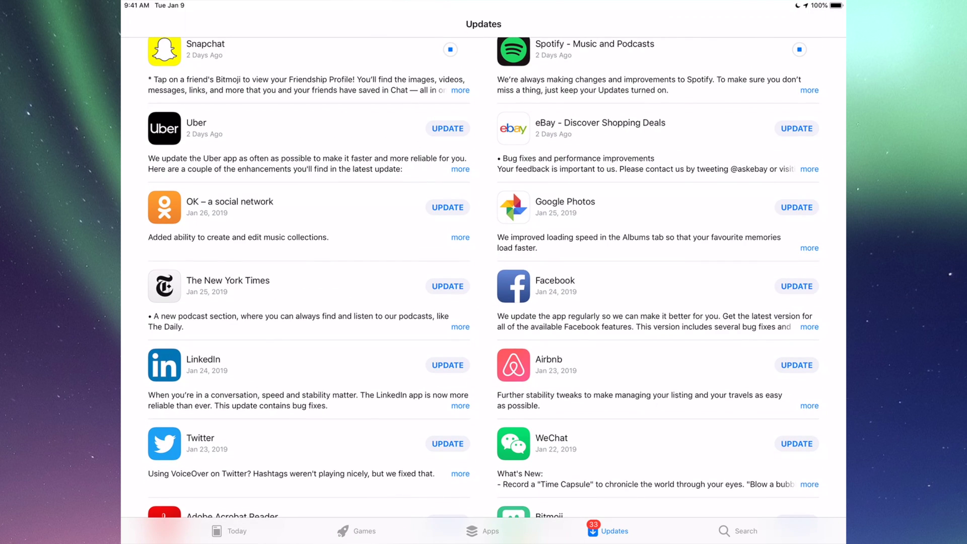
click(447, 128)
click(796, 207)
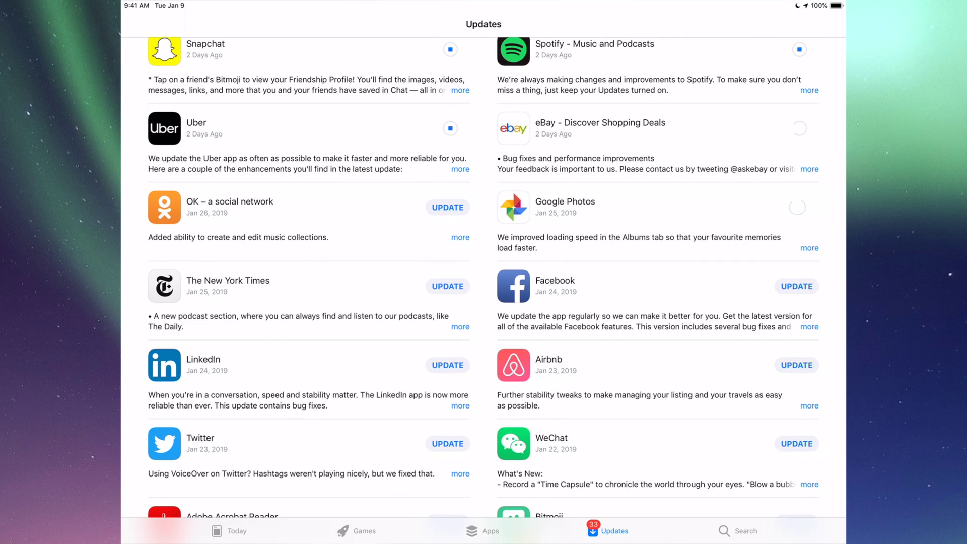
scroll(483, 277, down, 2)
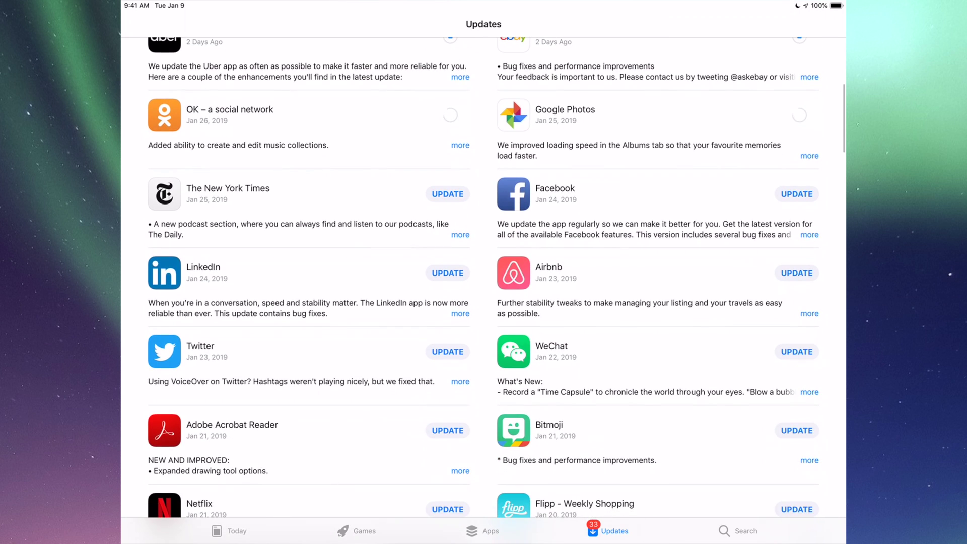
click(796, 194)
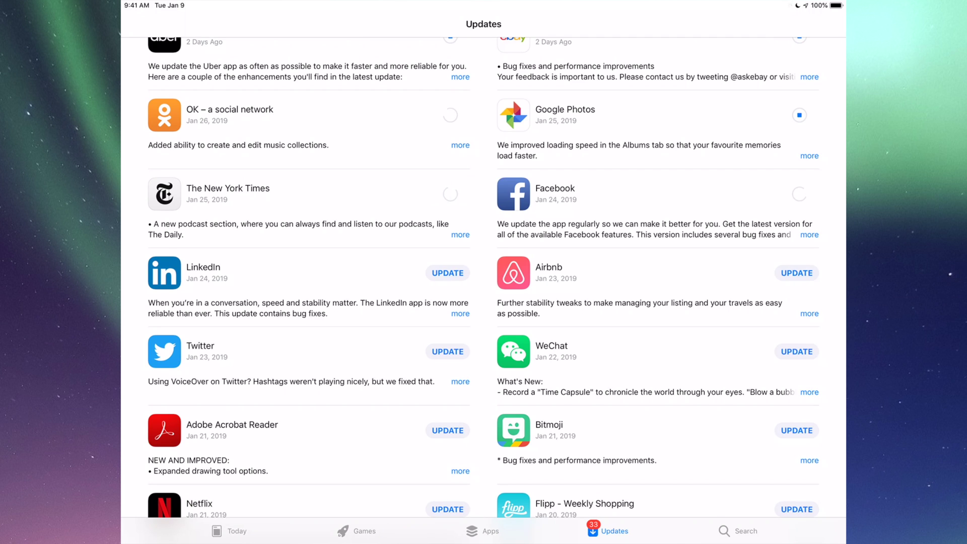
click(796, 272)
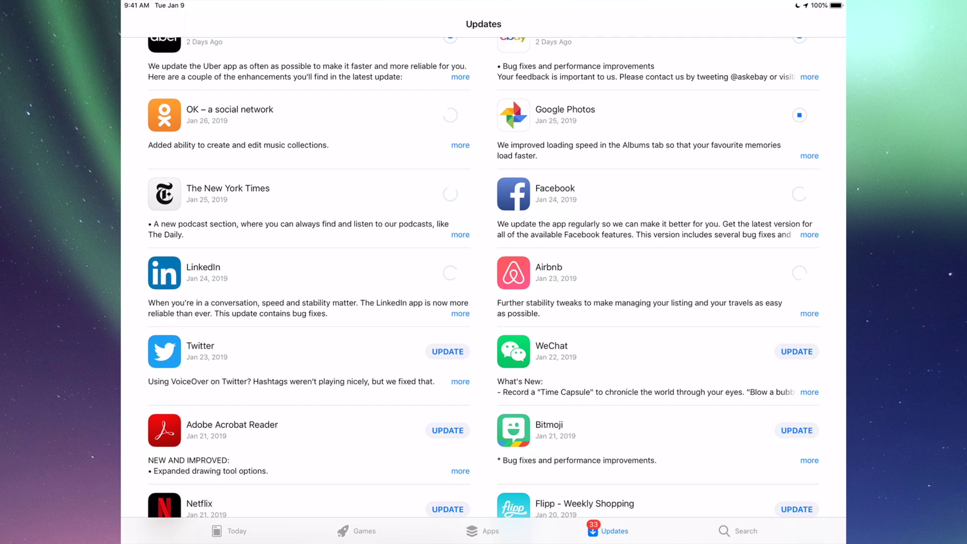
click(796, 352)
Start the Twitter, Bitmoji, Netflix and Skype for iPad updates further down the list.
scroll(484, 287, down, 3)
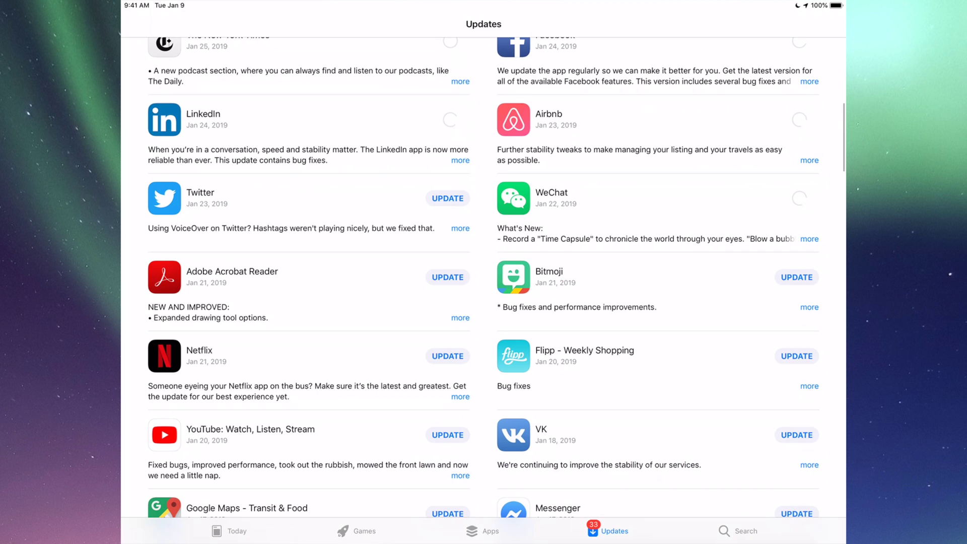
click(447, 198)
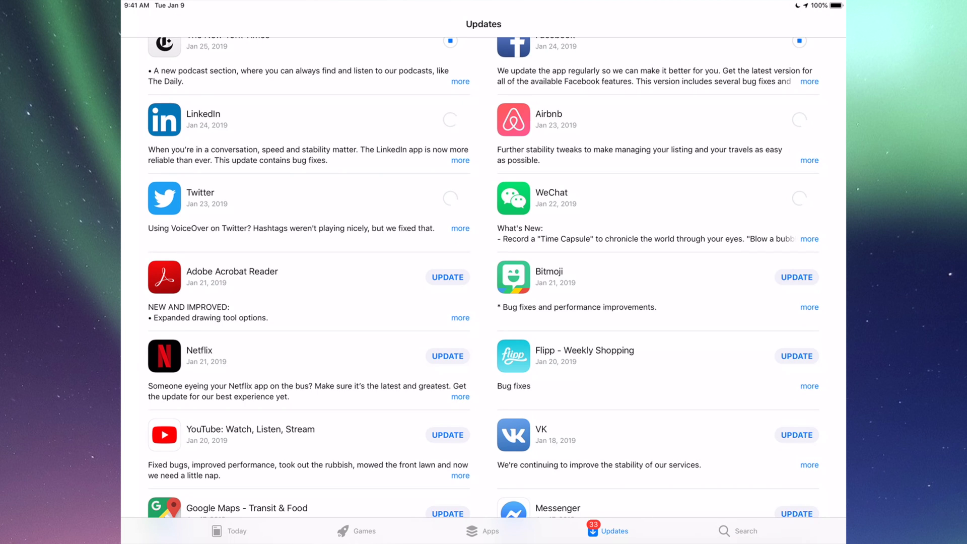
scroll(483, 277, down, 2)
click(796, 168)
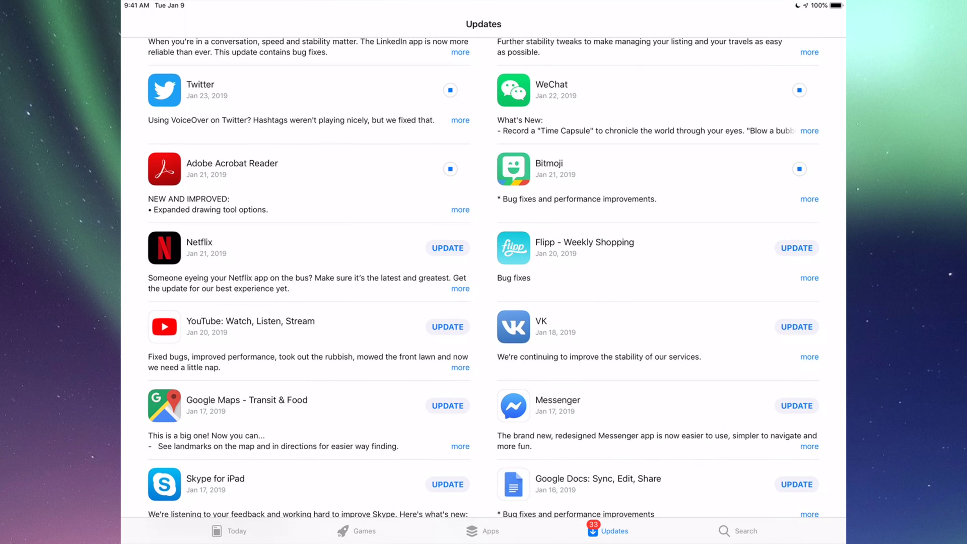
click(796, 168)
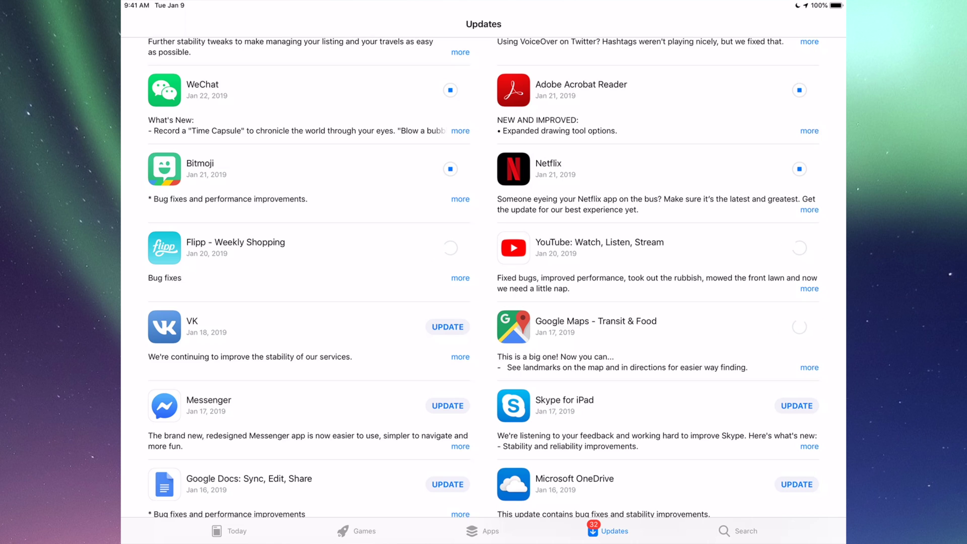
scroll(484, 277, down, 3)
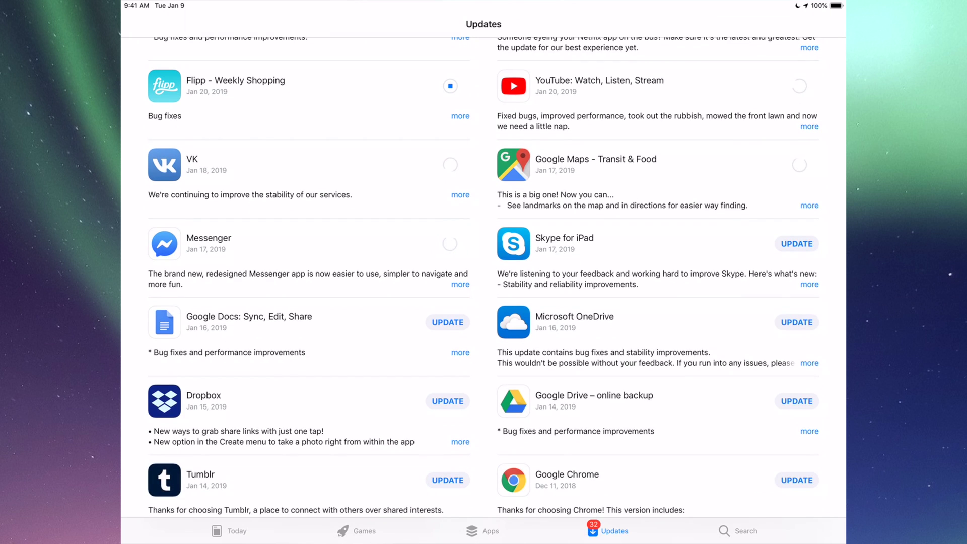
click(796, 243)
scroll(483, 277, down, 2)
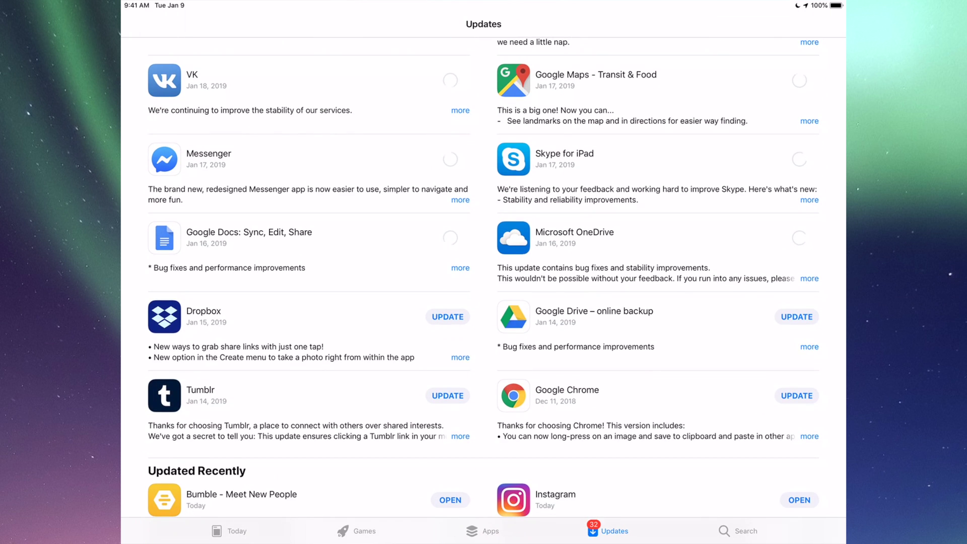
Start the last remaining update, Tumblr, and scroll the list to confirm every app is downloading or queued.
scroll(483, 277, down, 2)
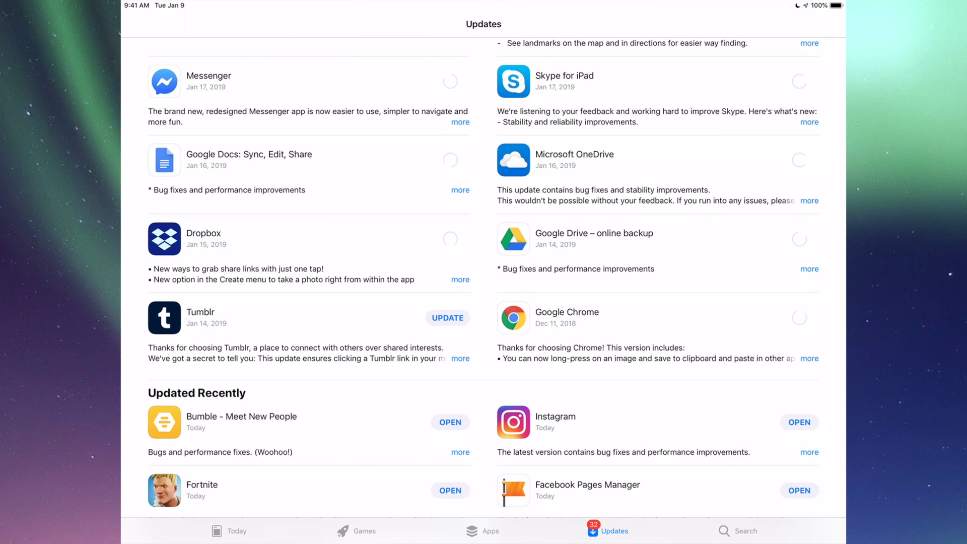
click(447, 318)
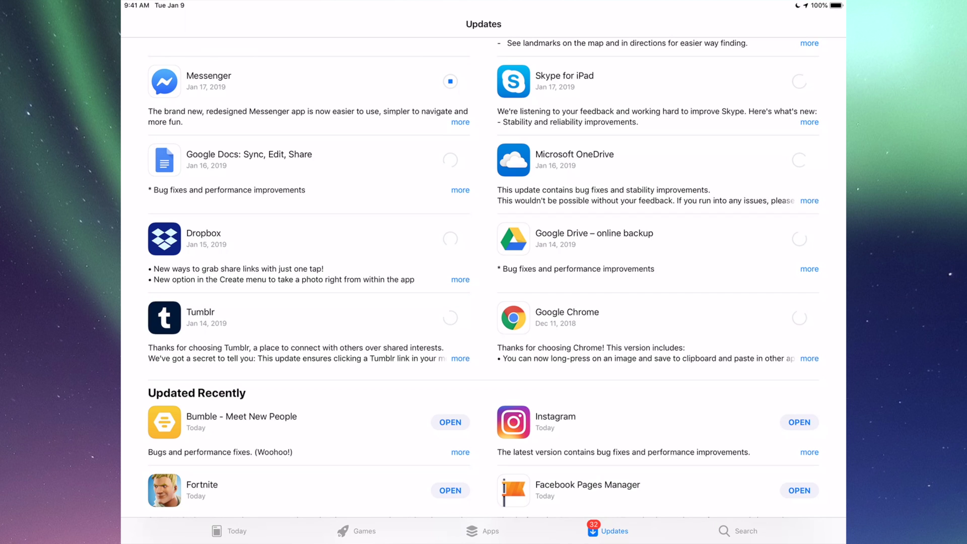
scroll(495, 275, up, 15)
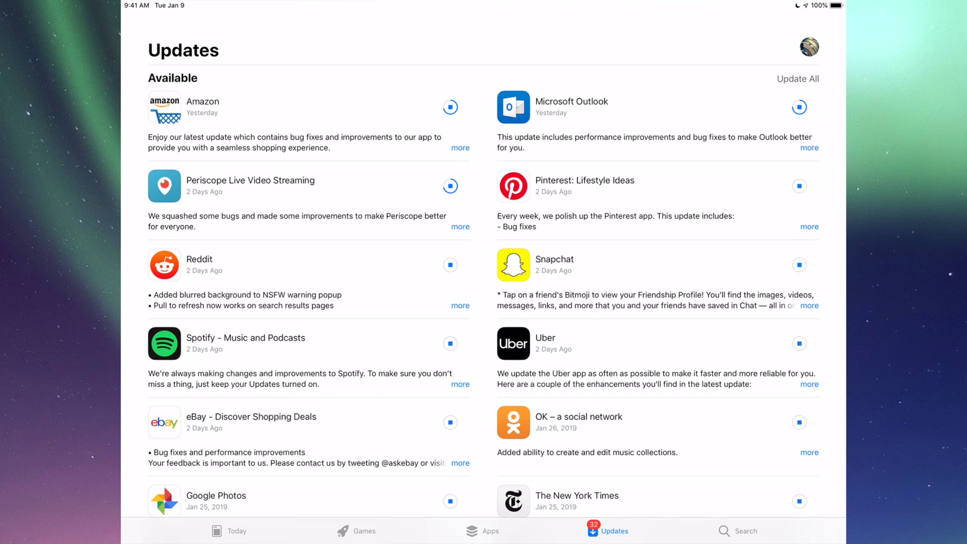
scroll(484, 277, down, 5)
scroll(483, 277, down, 5)
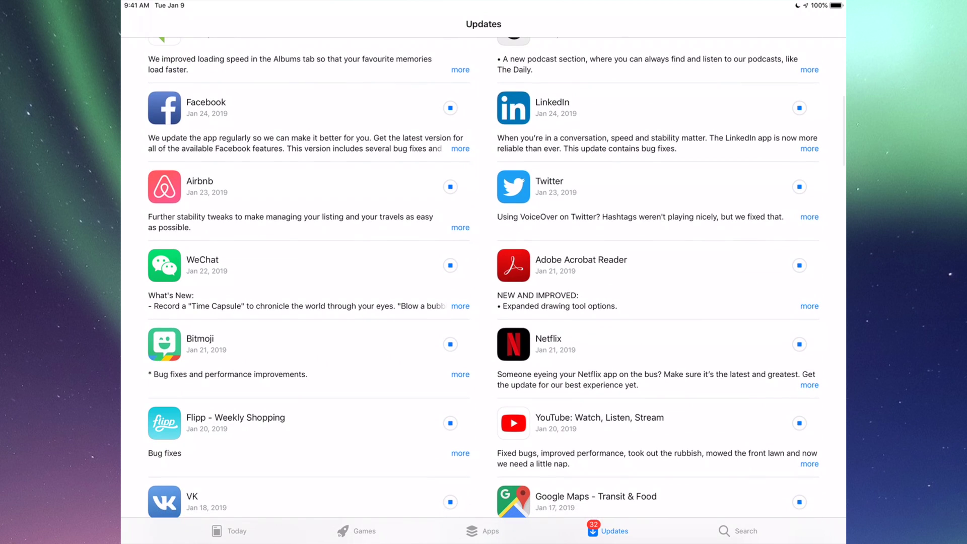
scroll(484, 277, up, 5)
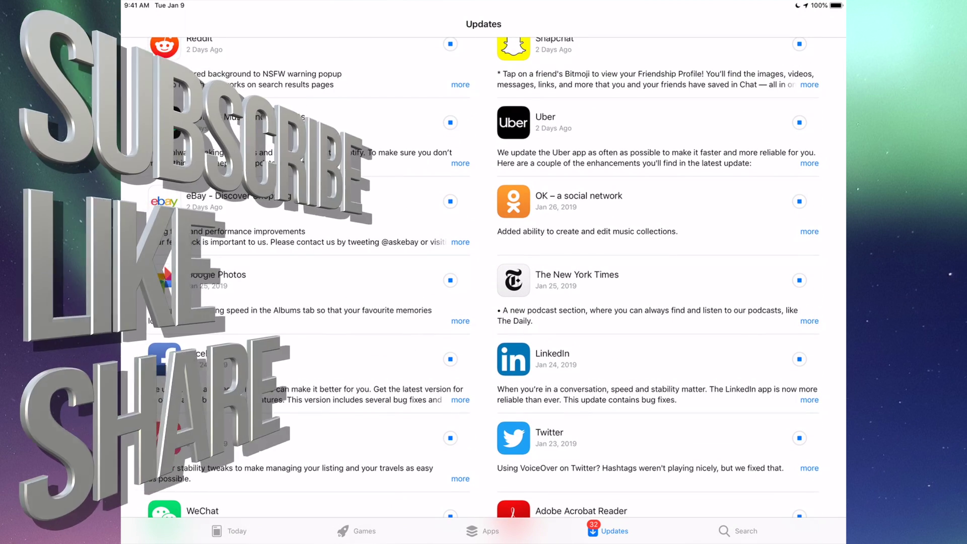
scroll(484, 277, down, 5)
scroll(484, 277, down, 3)
scroll(484, 277, down, 3)
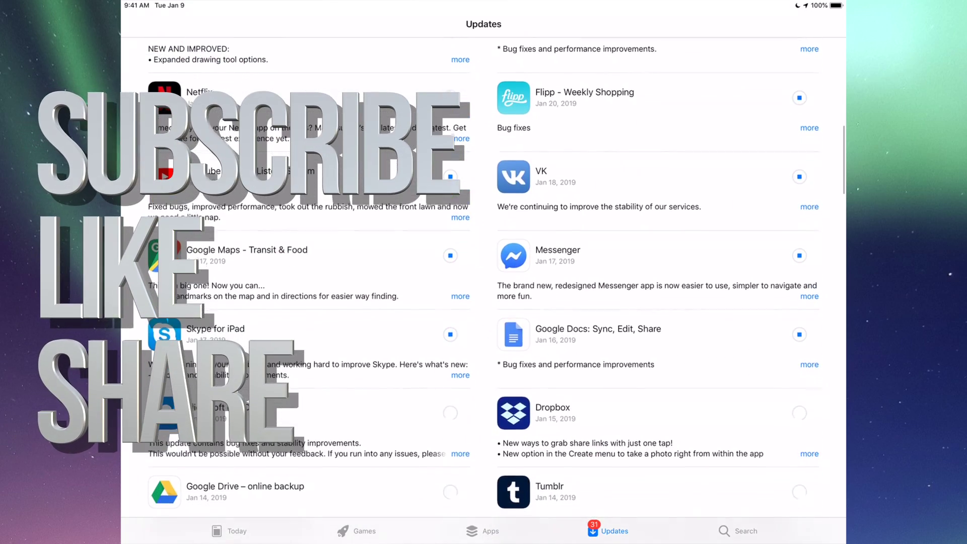
scroll(483, 277, down, 5)
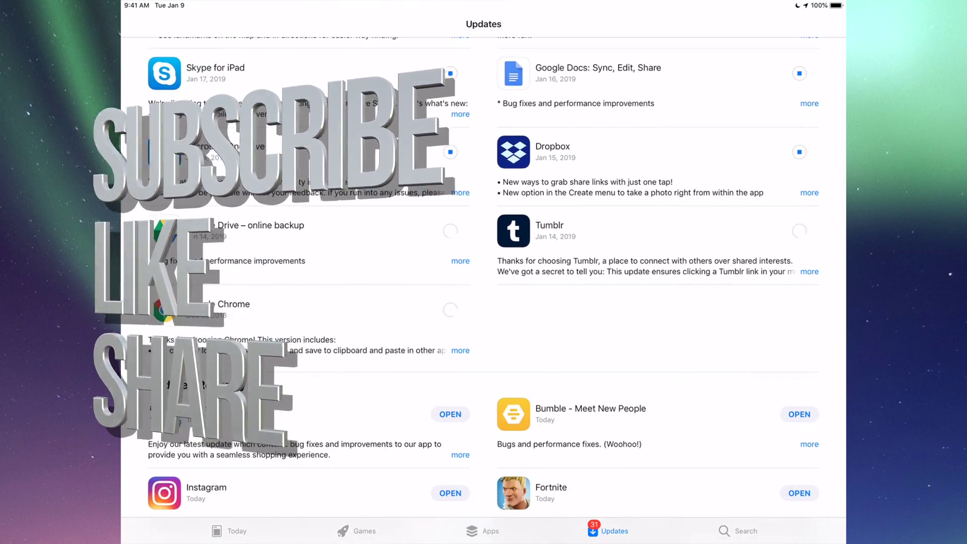